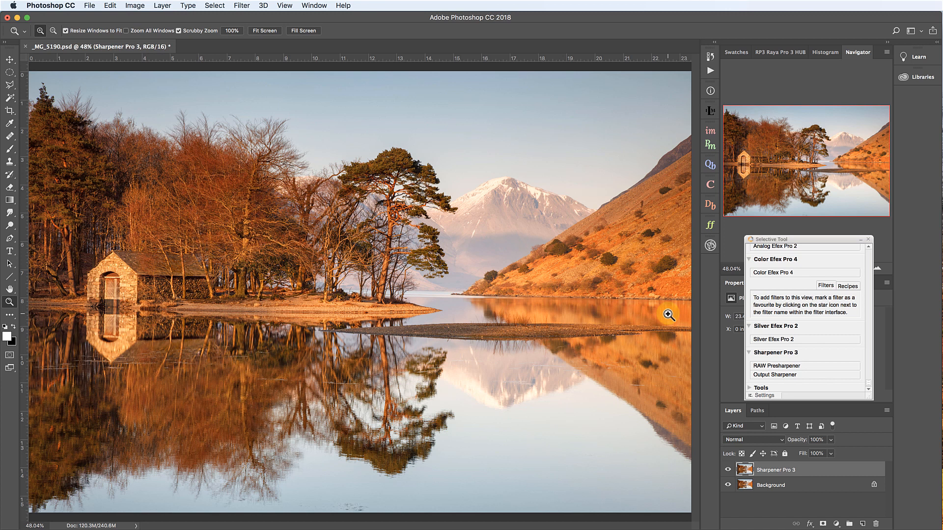
Open the Output Sharpener filter and reduce its Output Sharpening Strength to 0%
click(764, 375)
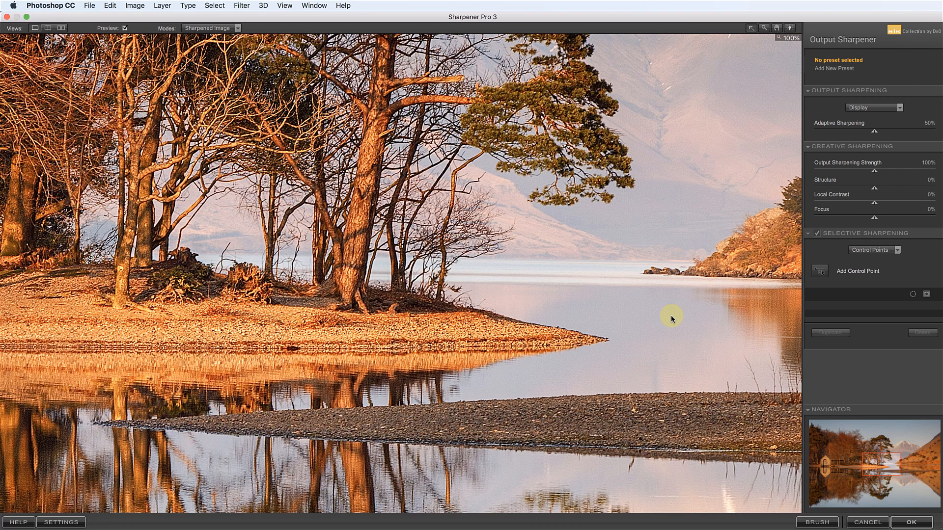
drag(875, 171, 801, 179)
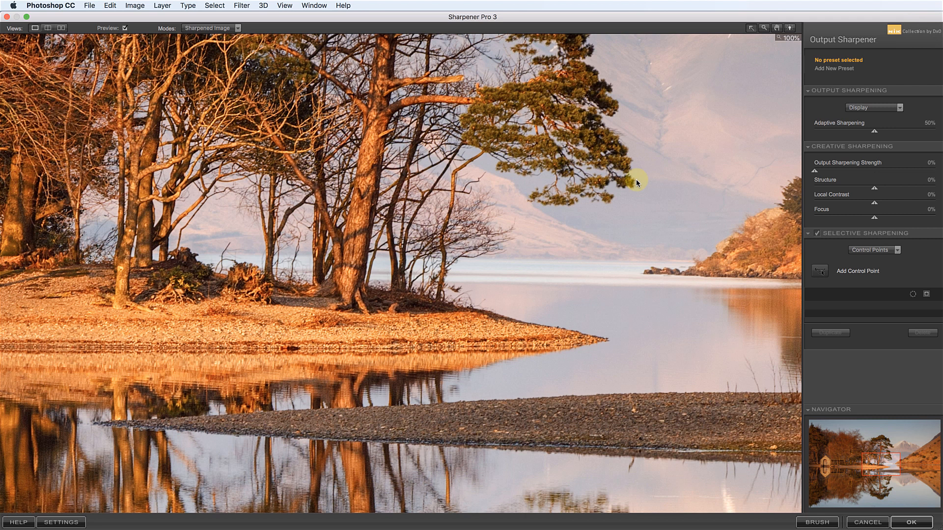
click(126, 29)
Try a 45% Structure amount, check it on the whole image, and settle on 22%
drag(874, 189, 902, 190)
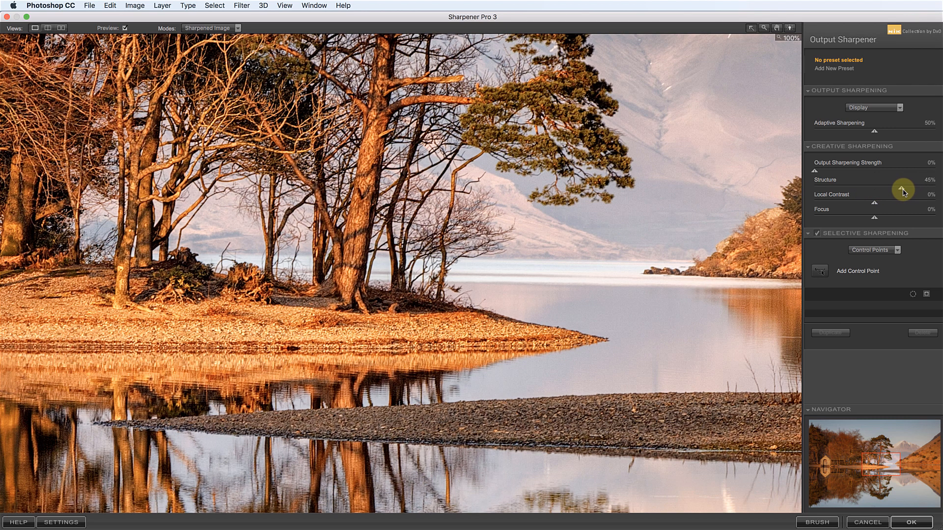
click(584, 205)
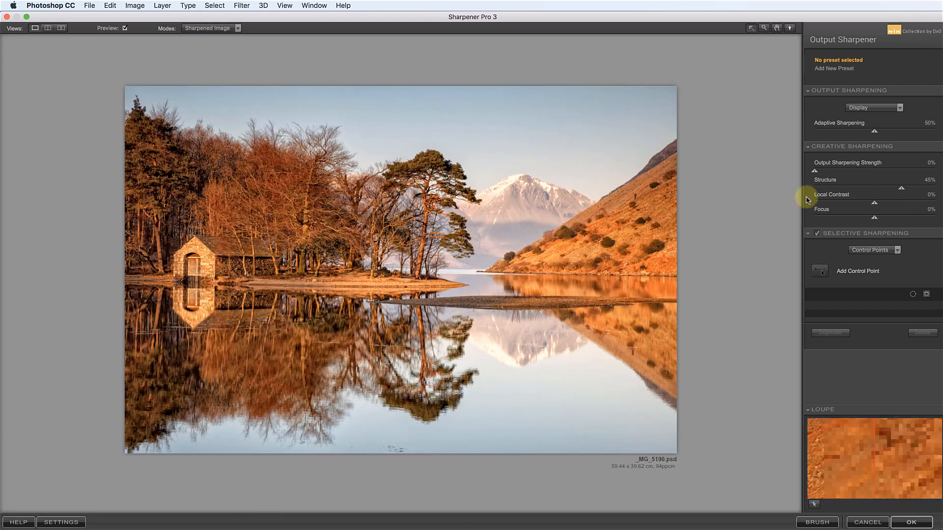
drag(901, 189, 883, 190)
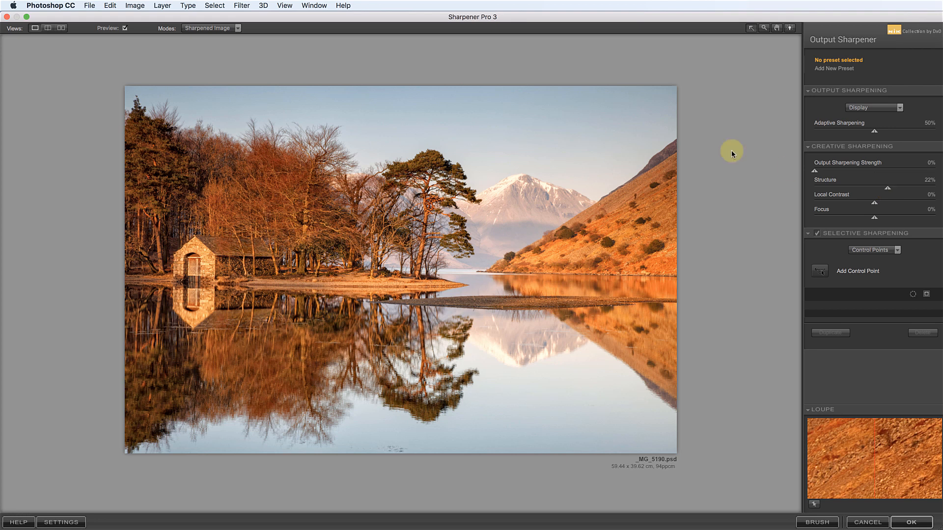
Set Local Contrast to 36% and Focus to 46% while checking the trees and shoreline at full size
click(428, 160)
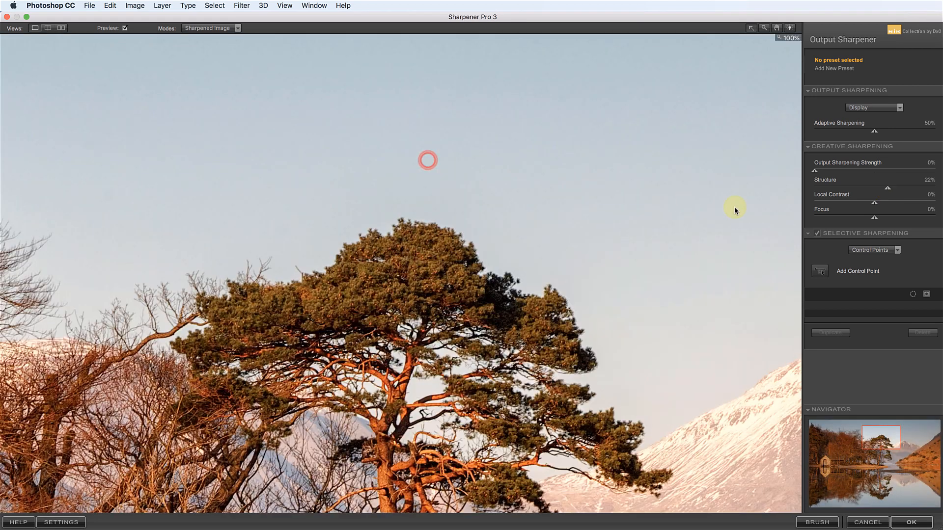
drag(875, 205, 897, 207)
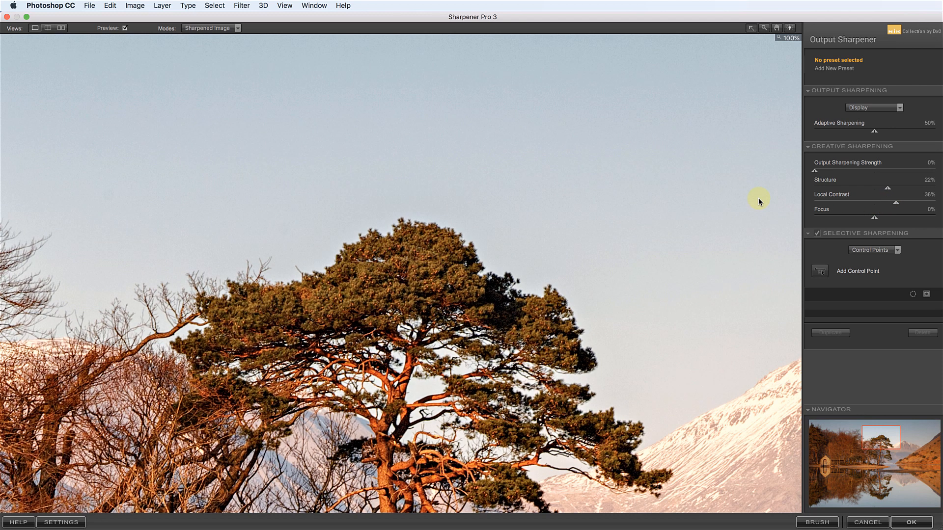
drag(884, 450, 884, 479)
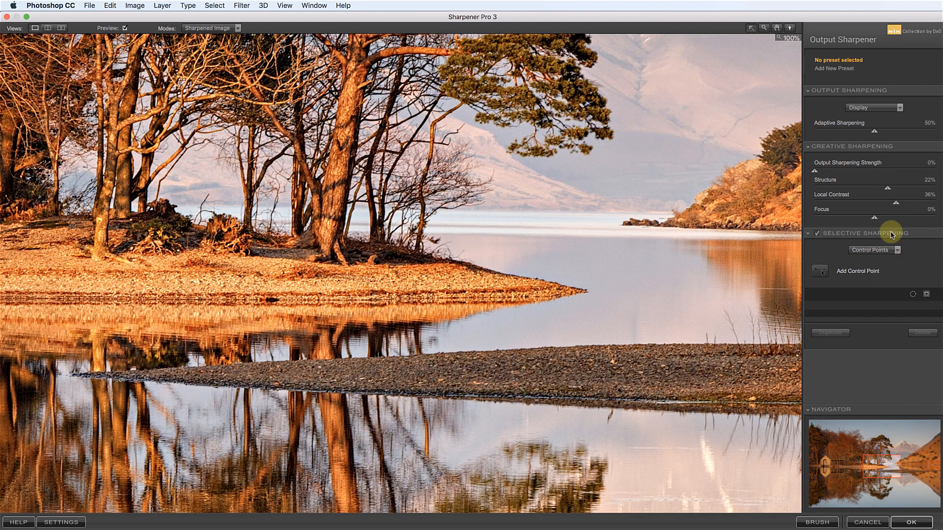
drag(877, 220, 904, 220)
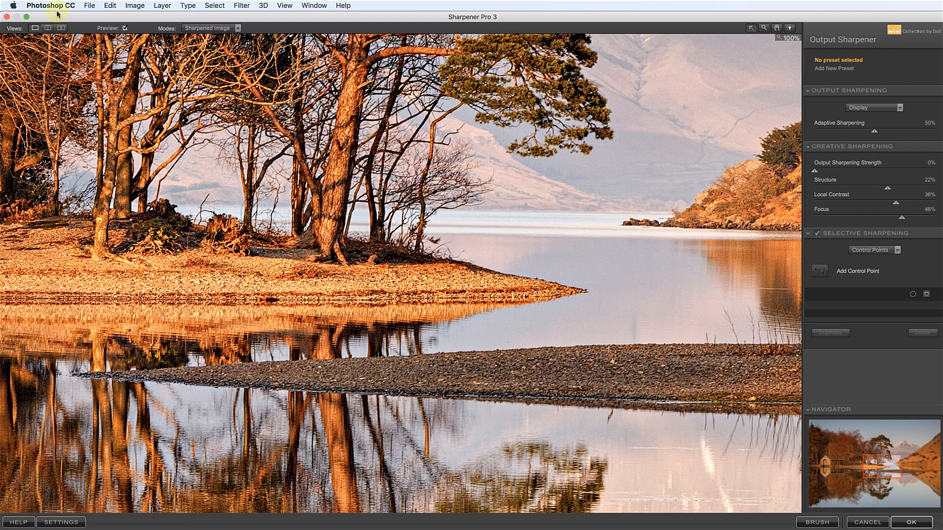
Compare the original and sharpened image in a split preview, and check the sky before returning to the whole image
click(48, 28)
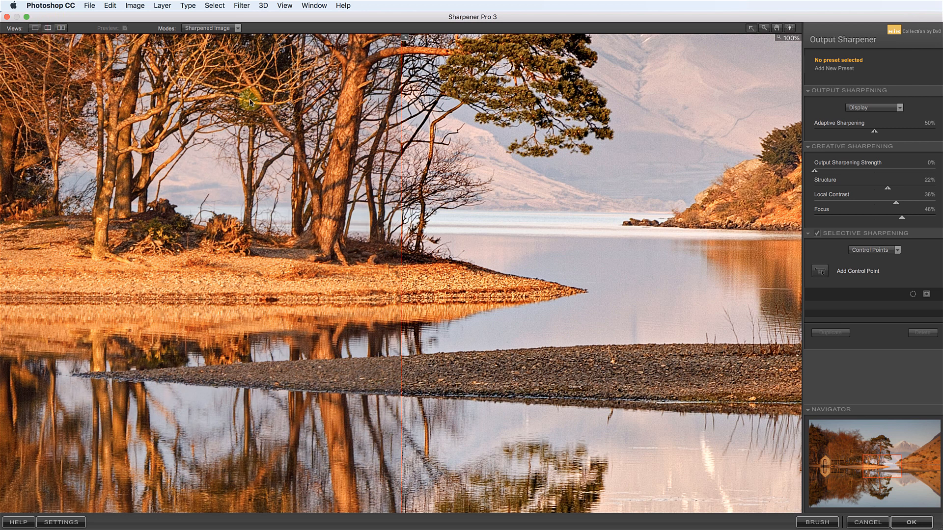
drag(402, 132, 332, 136)
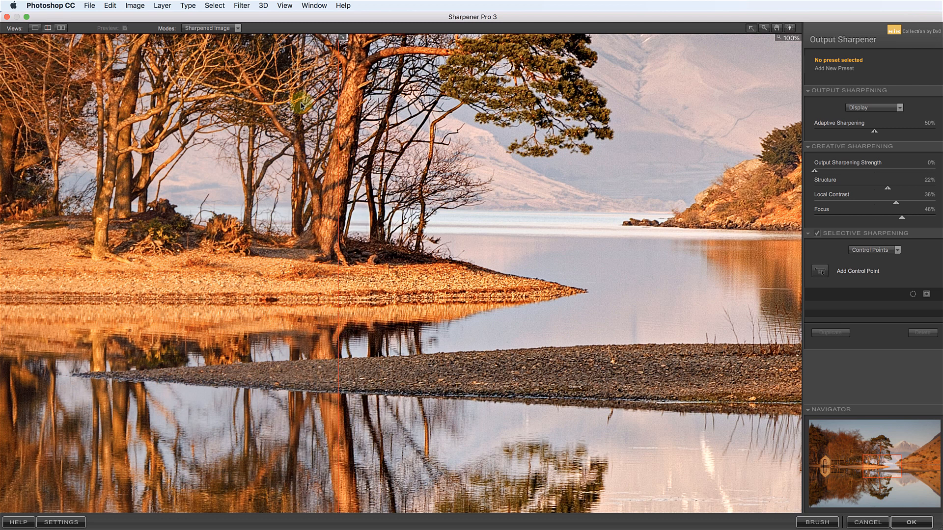
click(34, 28)
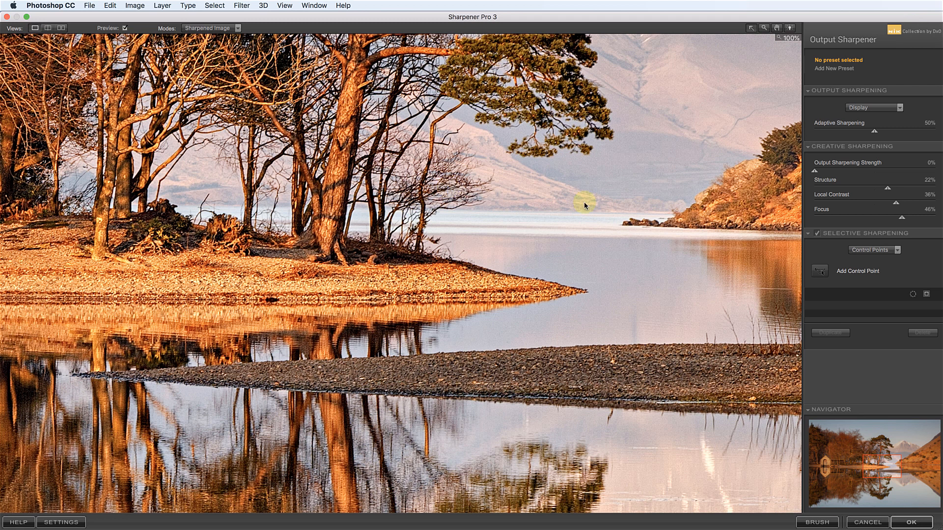
click(881, 435)
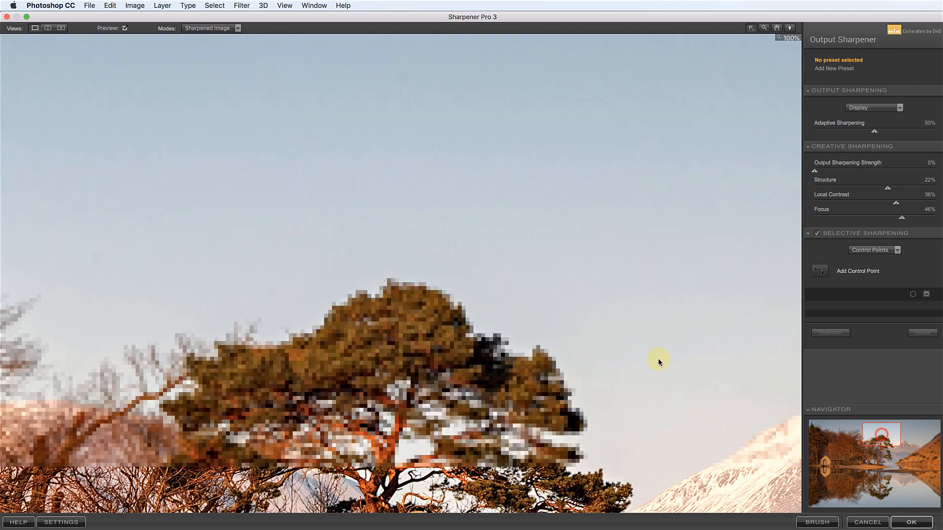
click(611, 332)
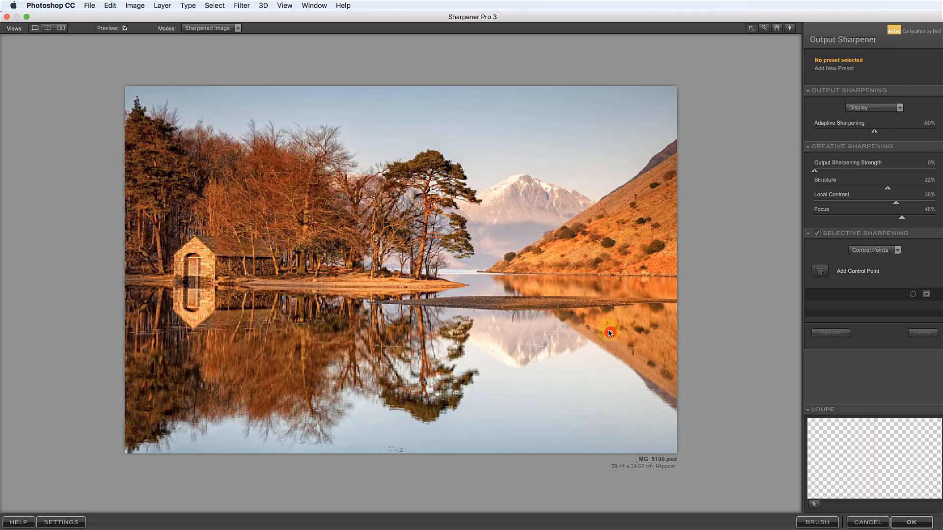
Place five control points sized 44% across the sky and its reflection in the water, using the Effect Mask mode to judge coverage
click(821, 271)
click(509, 132)
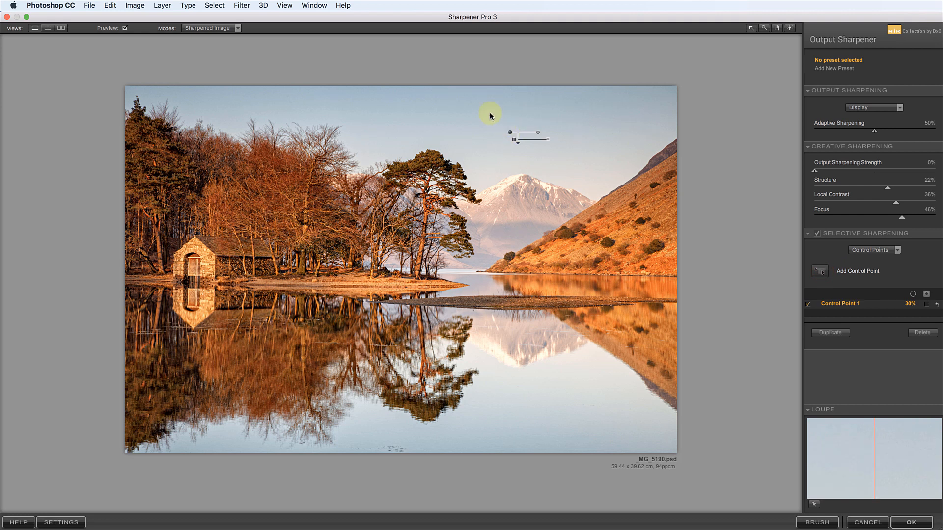
click(230, 28)
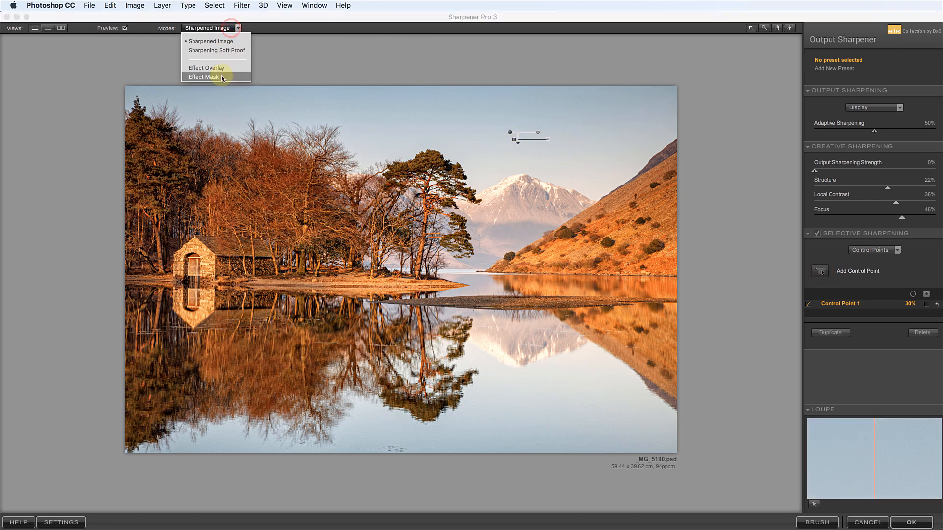
click(218, 76)
drag(537, 132, 400, 429)
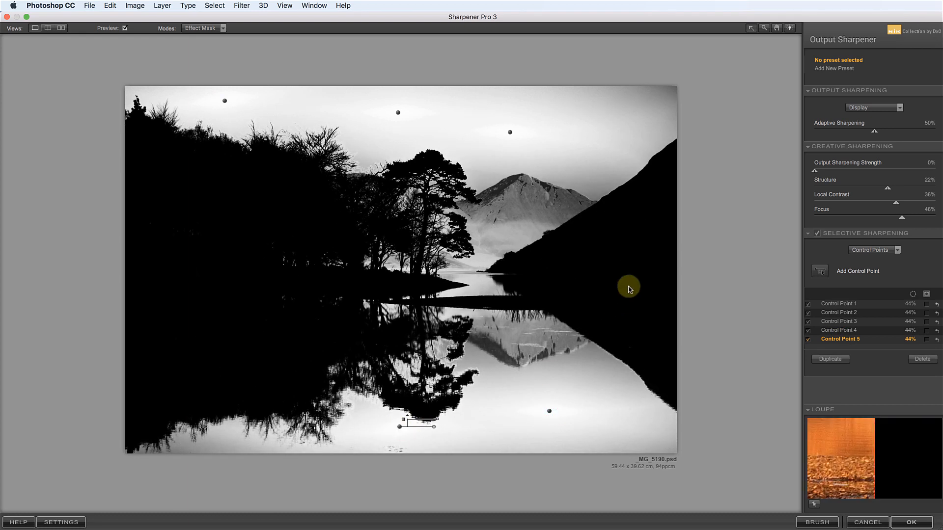
Select all five control points and reduce their output sharpening strength to the minimum
click(833, 303)
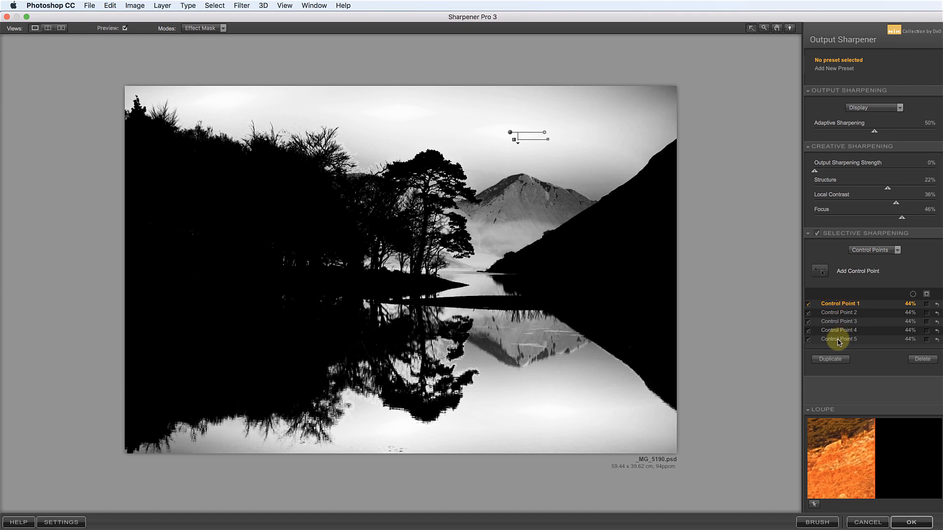
shift+click(839, 339)
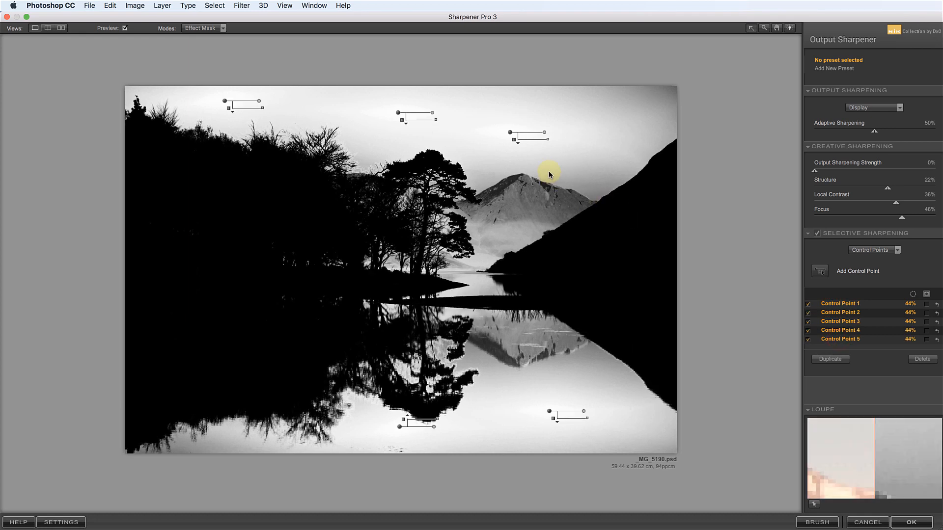
click(518, 144)
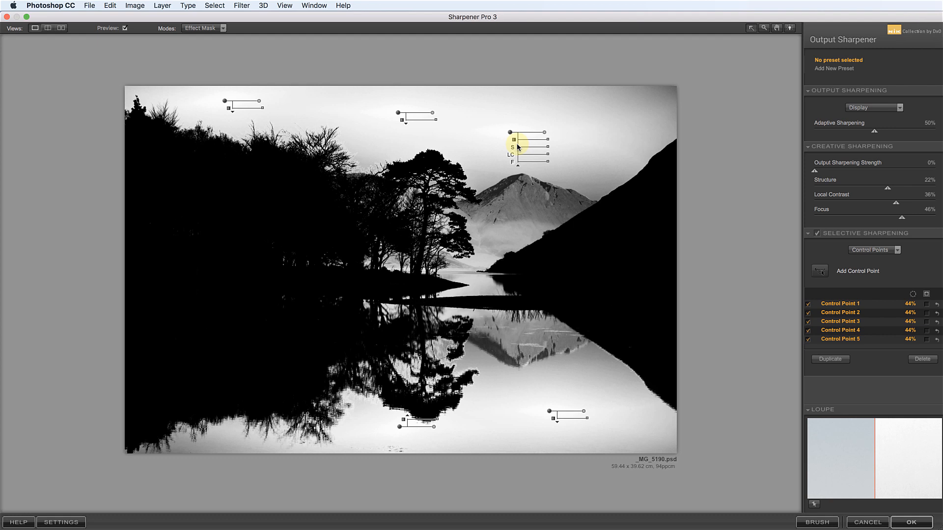
mouse_move(517, 144)
mouse_down()
mouse_move(549, 143)
mouse_move(520, 140)
mouse_up()
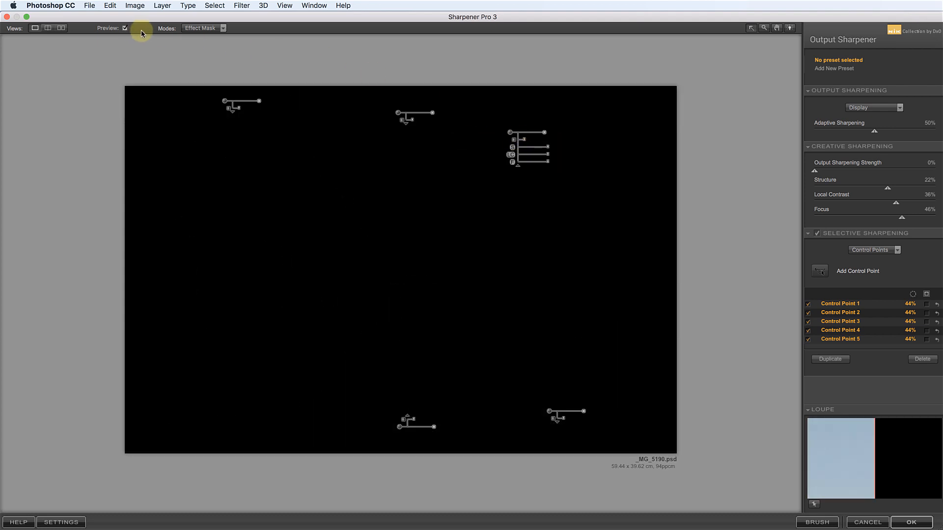
Return to the Sharpened Image mode and reset the global Output Sharpening Strength to 100%
click(195, 28)
click(201, 42)
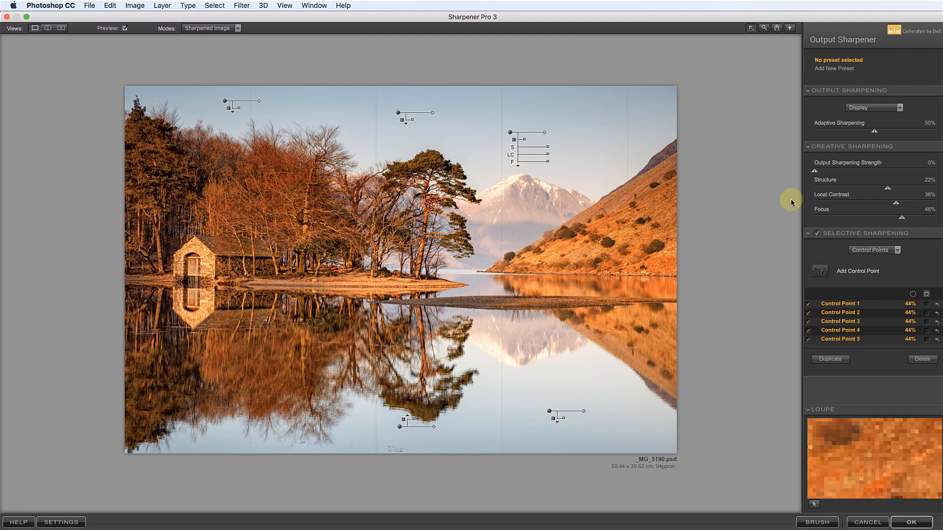
double_click(815, 172)
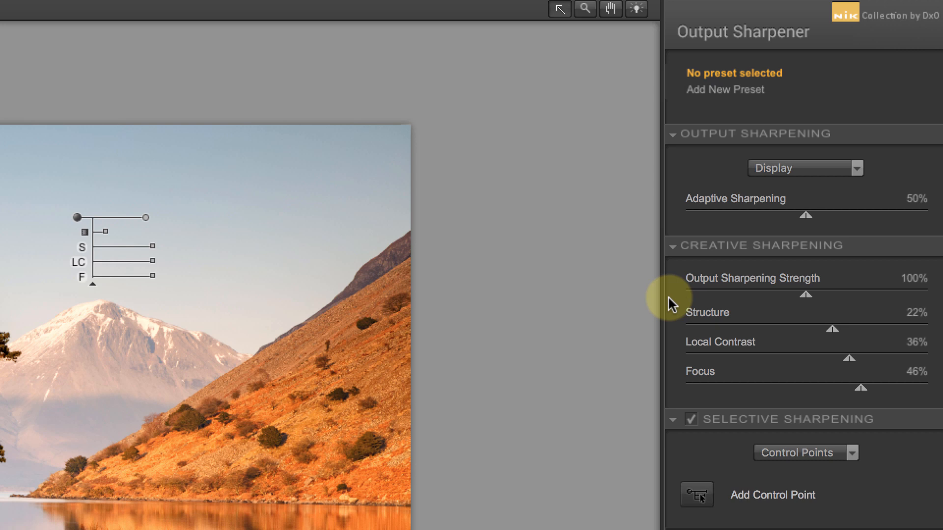
Try Inkjet output sharpening, inspect the trees and mountain at 100%, and switch the output back to Display
click(857, 168)
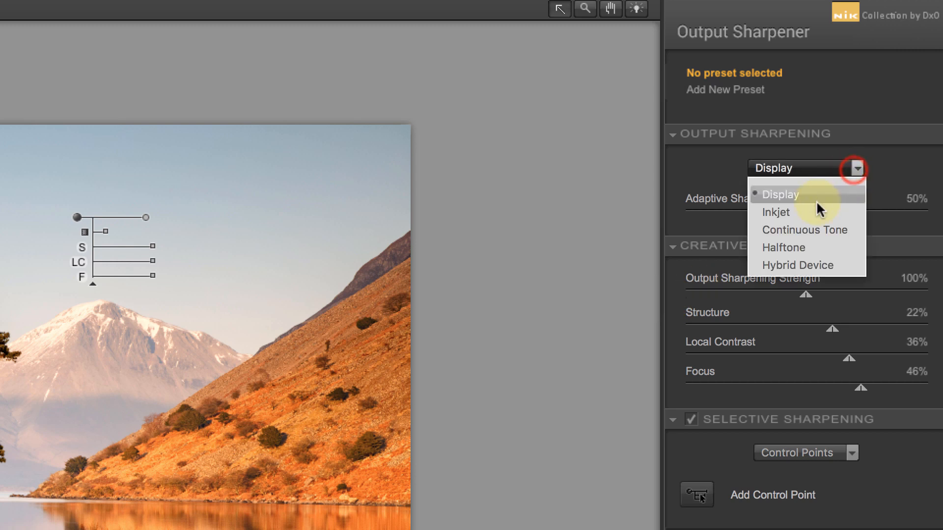
click(805, 215)
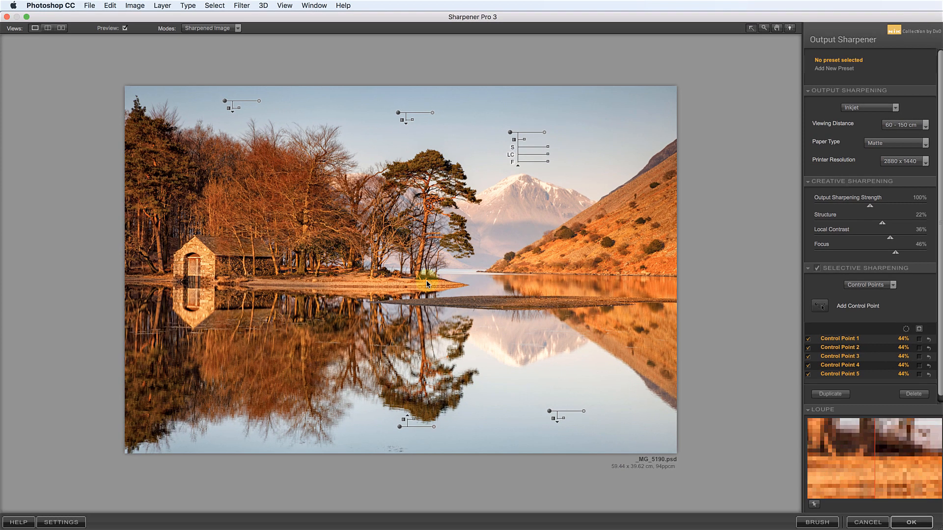
click(426, 281)
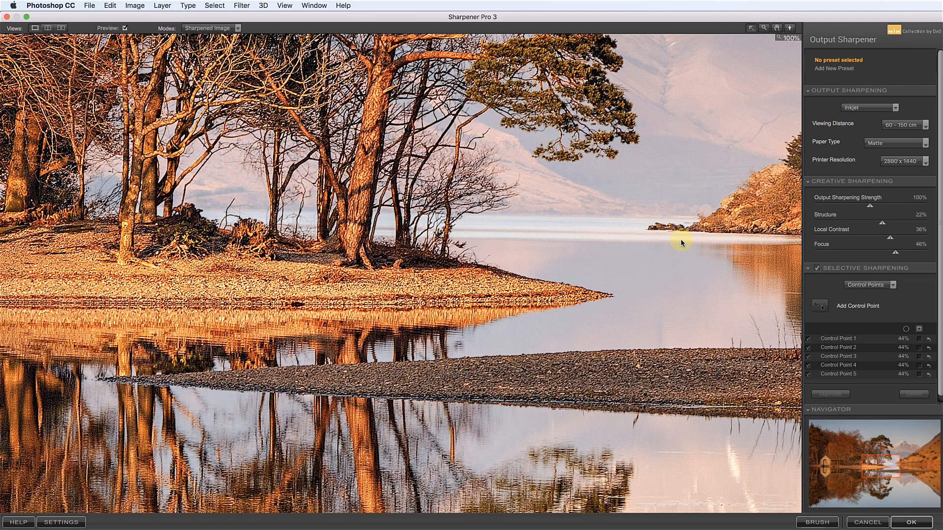
drag(877, 460, 879, 435)
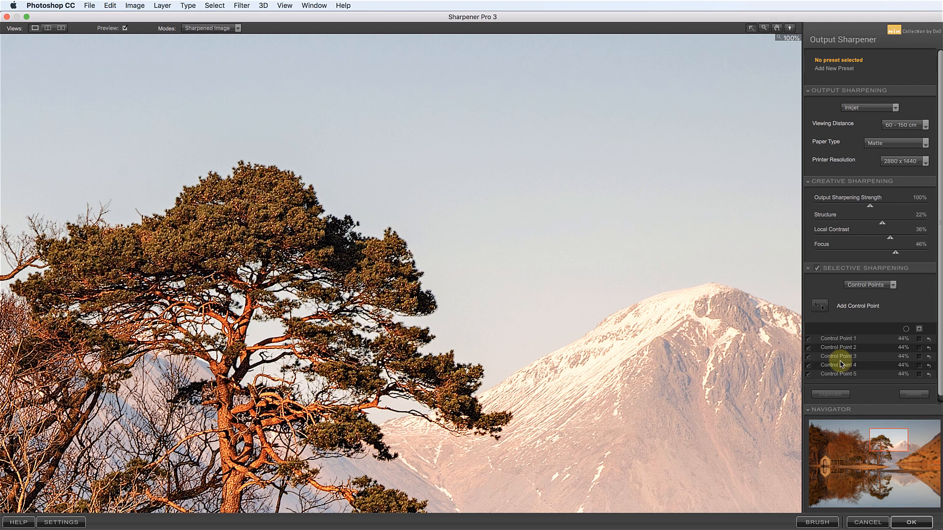
click(886, 113)
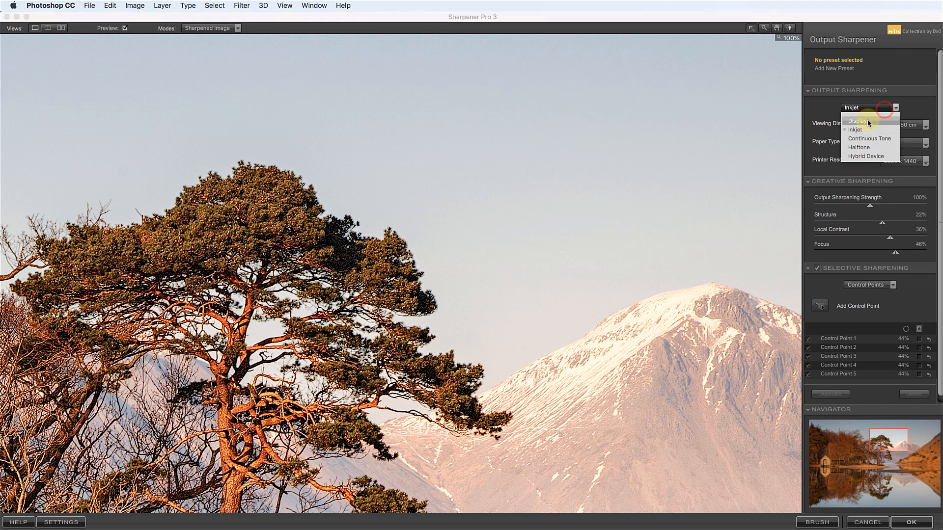
click(867, 118)
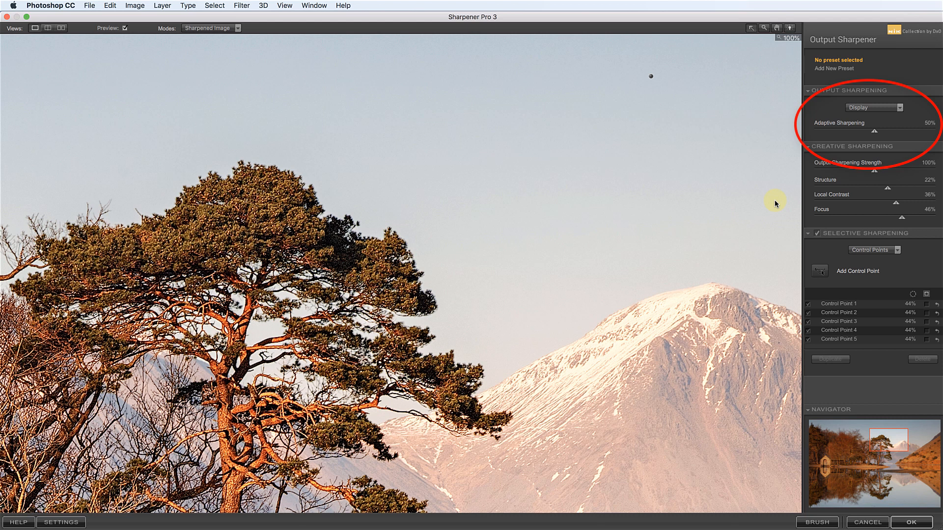
Set Adaptive Sharpening to 26% and Output Sharpening Strength to 158%, and apply the filter
drag(883, 439, 880, 465)
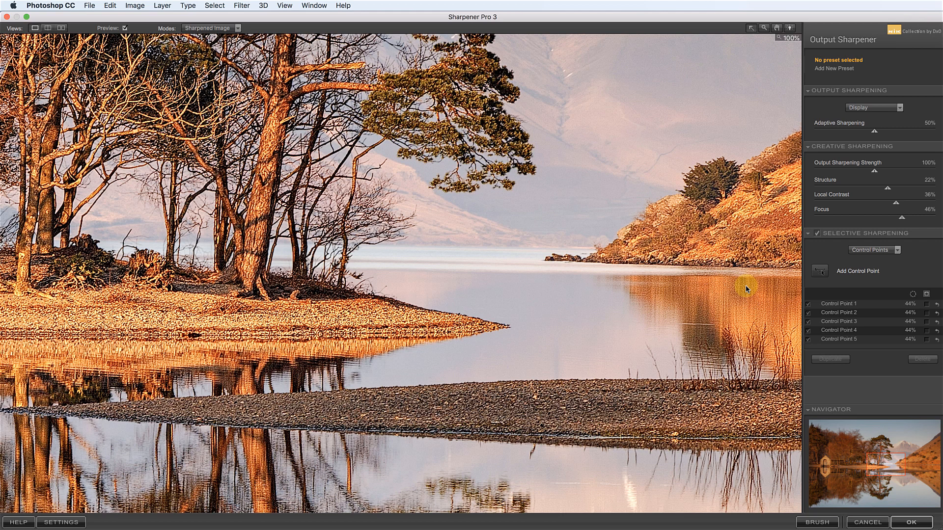
drag(874, 131, 912, 130)
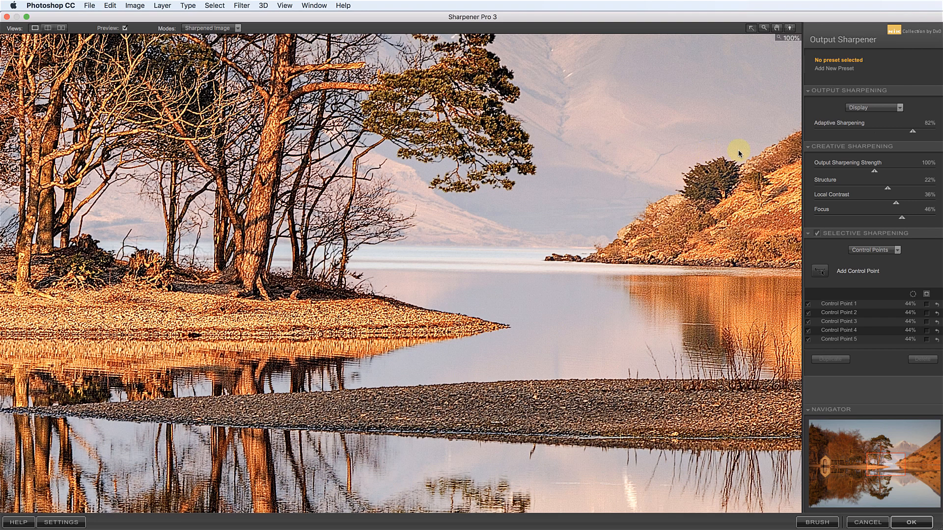
drag(895, 134, 845, 133)
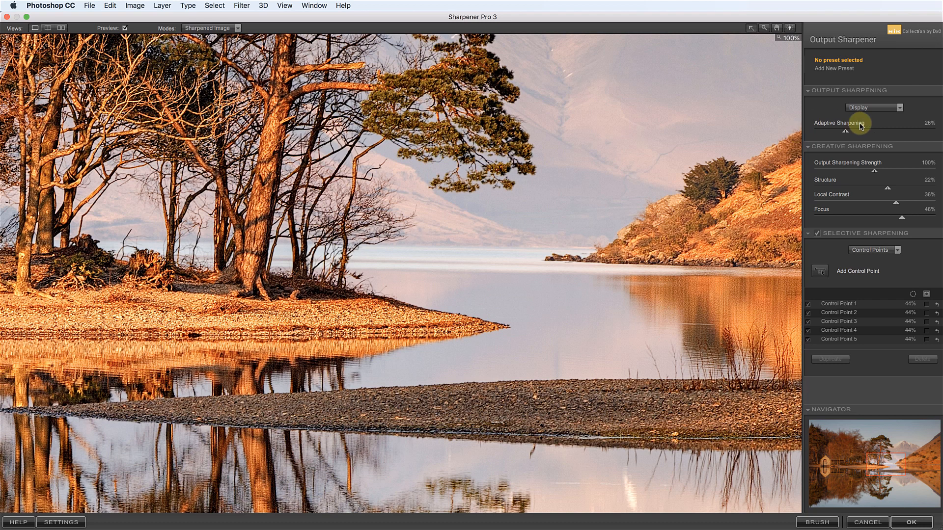
drag(875, 171, 910, 175)
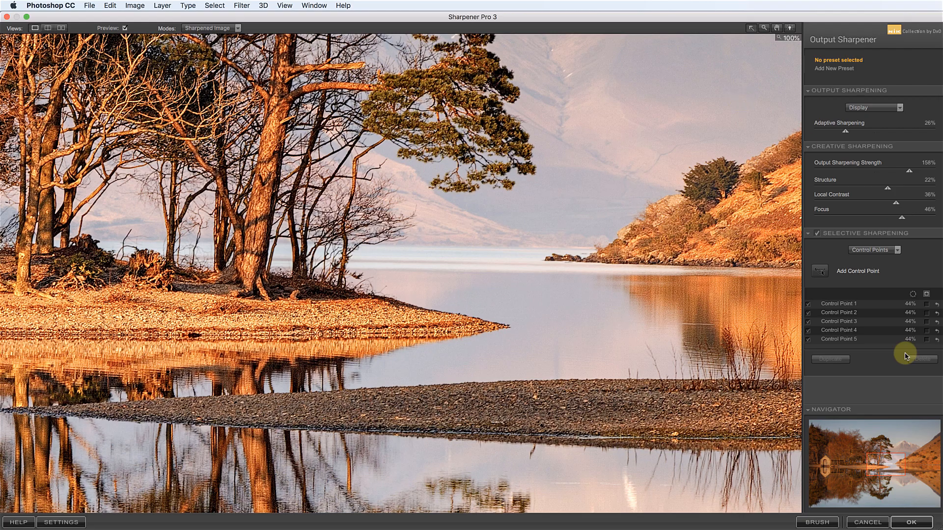
click(910, 523)
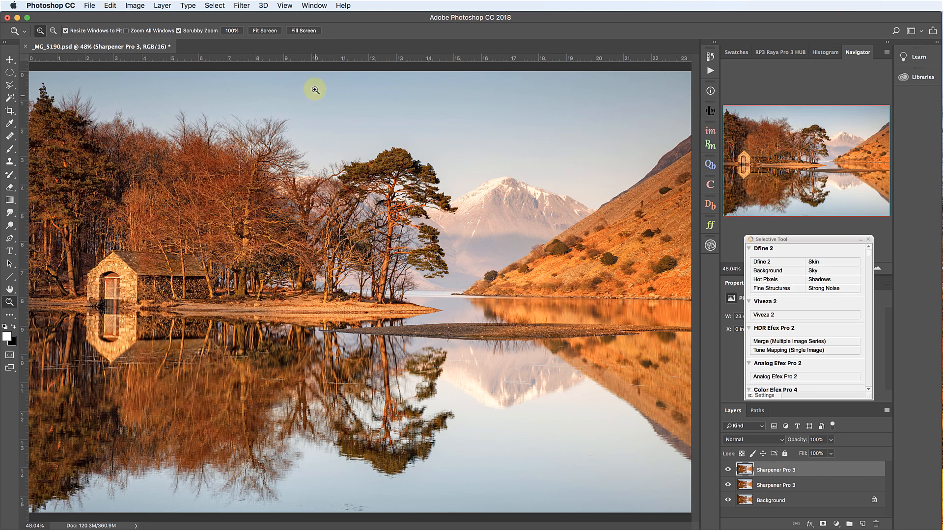
Hide the lower Sharpener Pro 3 layer and toggle the upper one to compare the sharpening at 100%
click(232, 30)
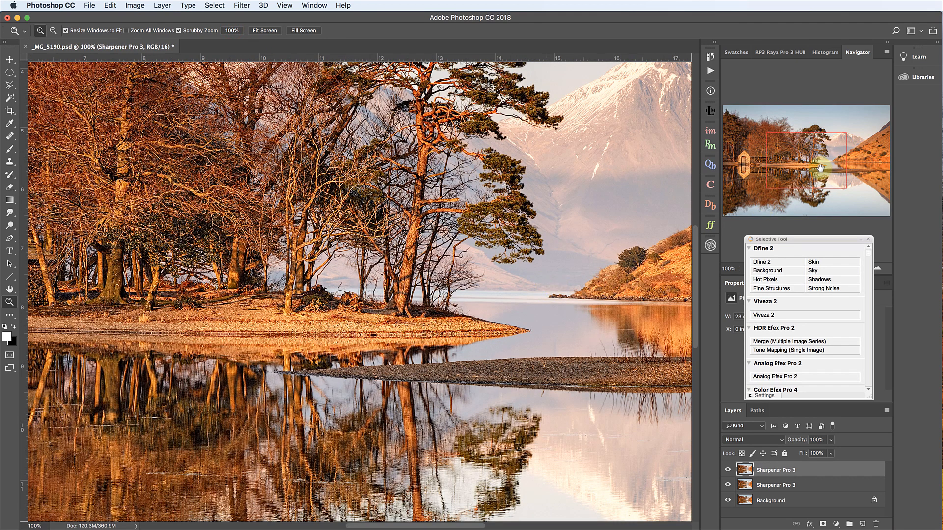
drag(823, 168, 836, 160)
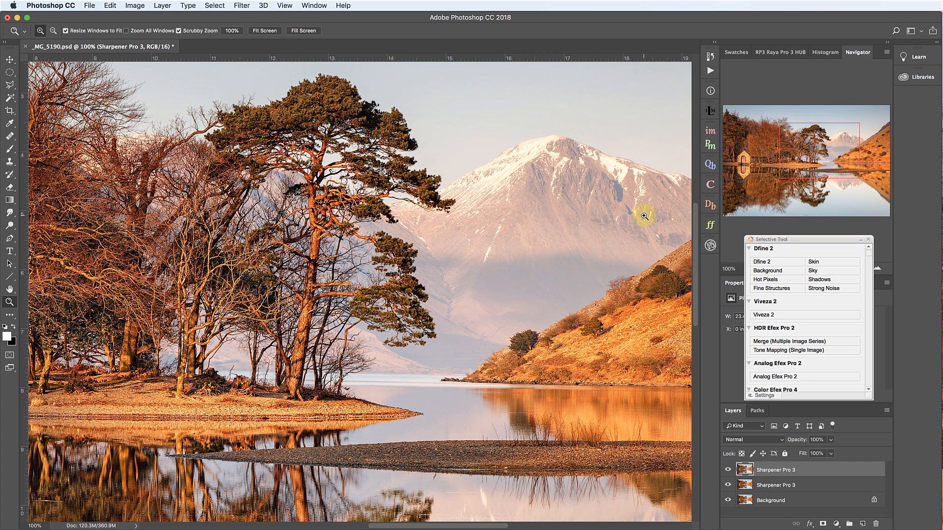
click(728, 472)
click(728, 488)
click(728, 470)
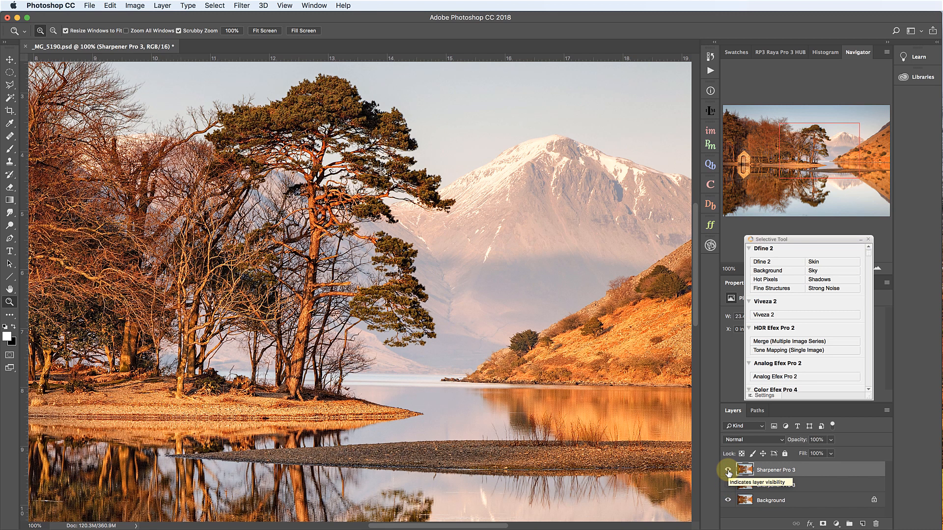
Compare the whole image with and without the upper Sharpener Pro 3 layer, and reduce that layer's opacity to 70%
click(268, 32)
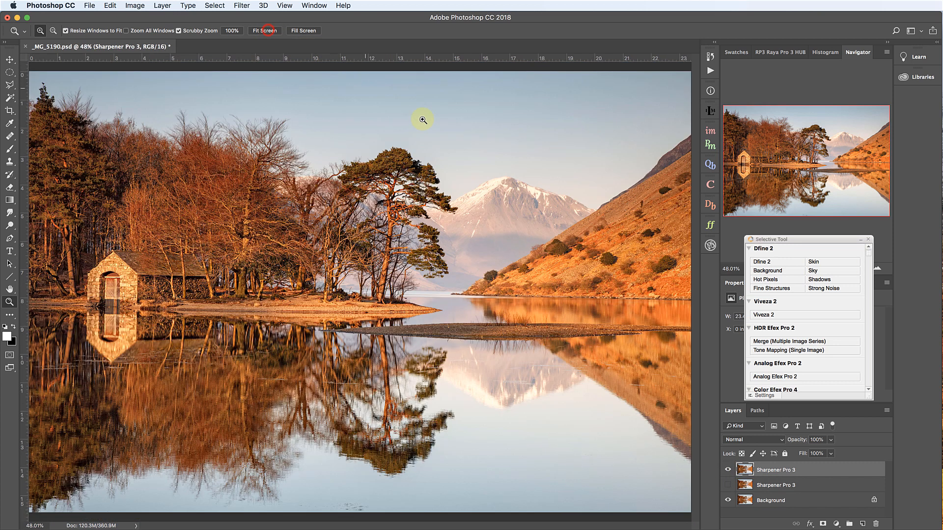
click(729, 471)
click(729, 471)
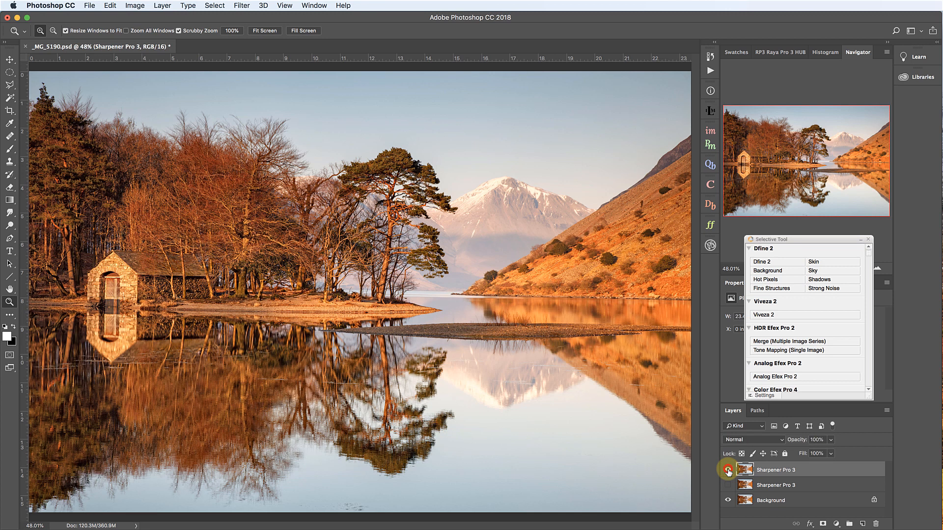
mouse_move(831, 440)
mouse_down()
mouse_move(825, 453)
mouse_move(803, 453)
mouse_move(817, 452)
mouse_up()
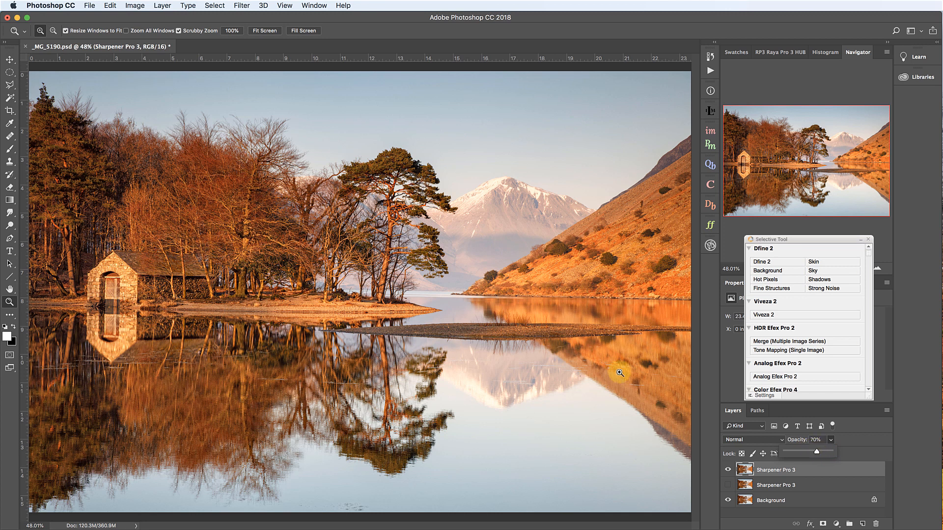